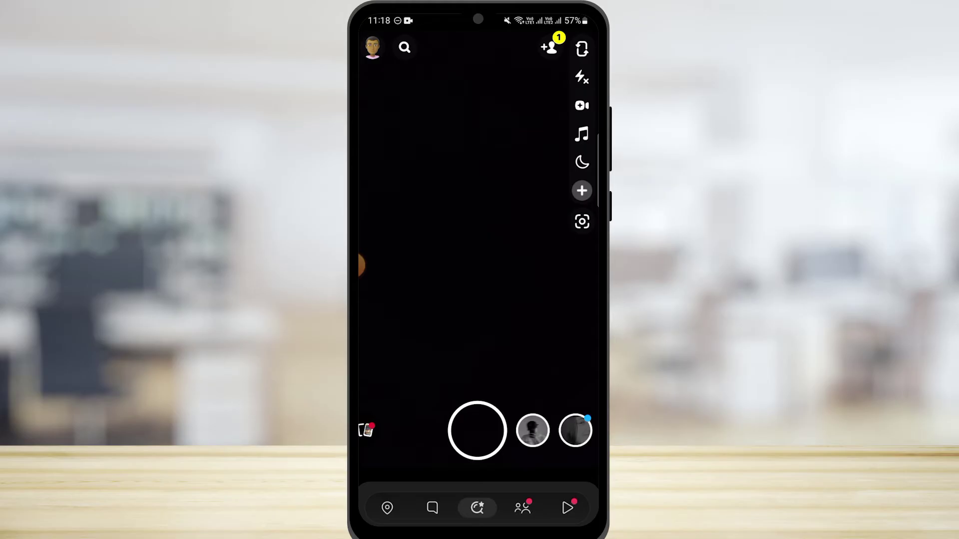
# Go from the Bitmoji profile into Settings and open the Email row
pyautogui.click(373, 48)
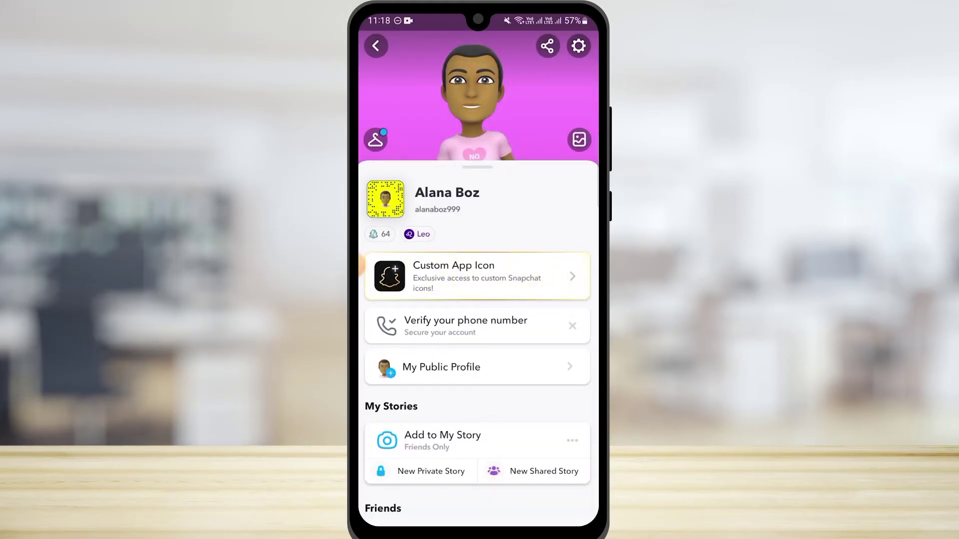
pyautogui.click(579, 46)
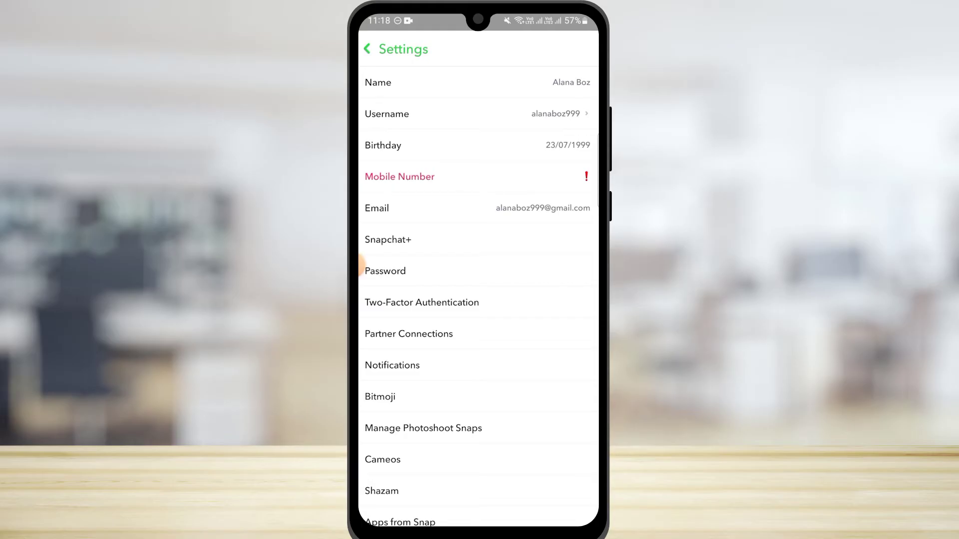
pyautogui.click(377, 207)
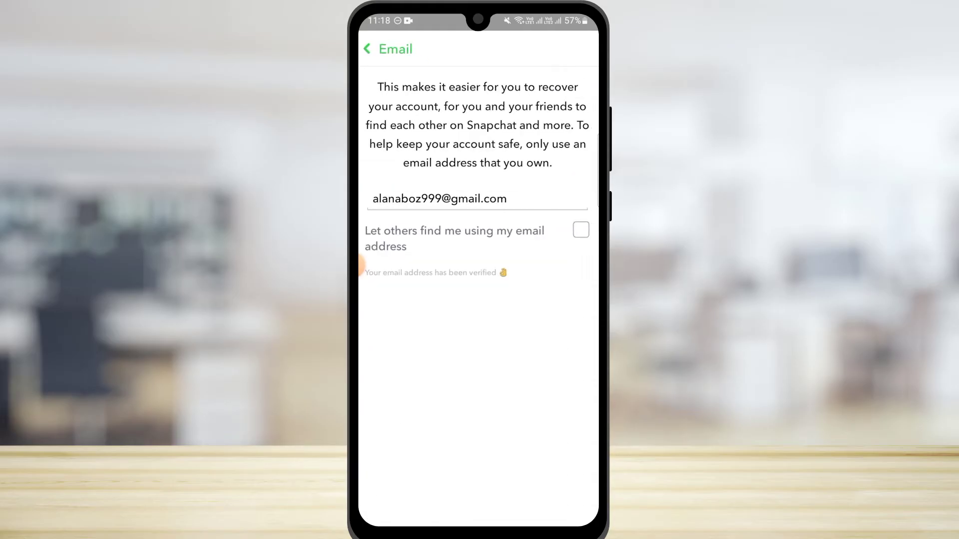
# Replace the old address in the email field with the new one and save it
pyautogui.click(508, 198)
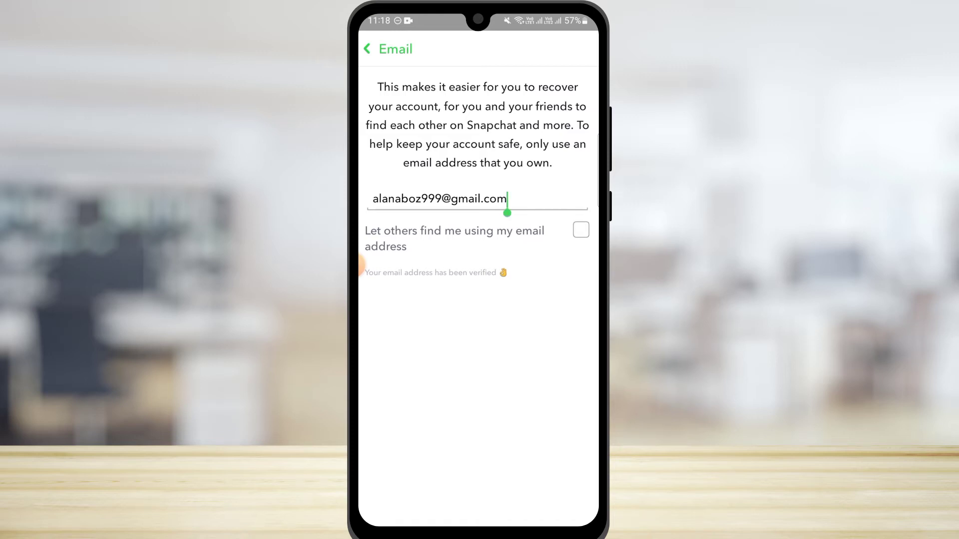
pyautogui.press('BackSpace')
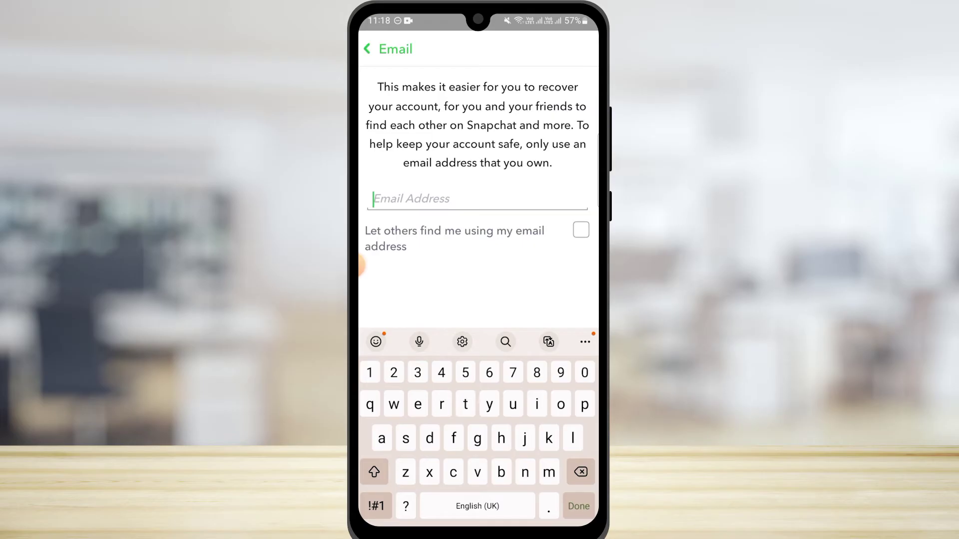
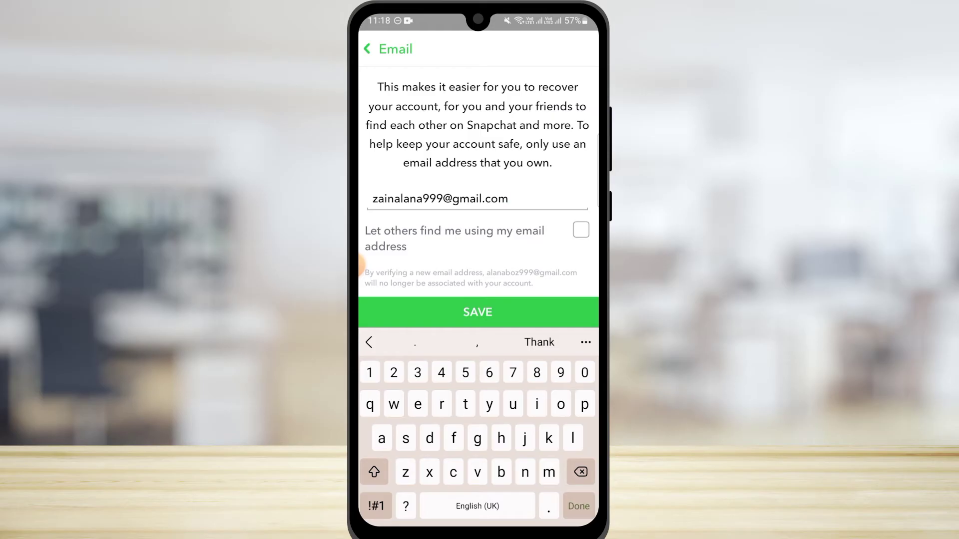
pyautogui.press('Escape')
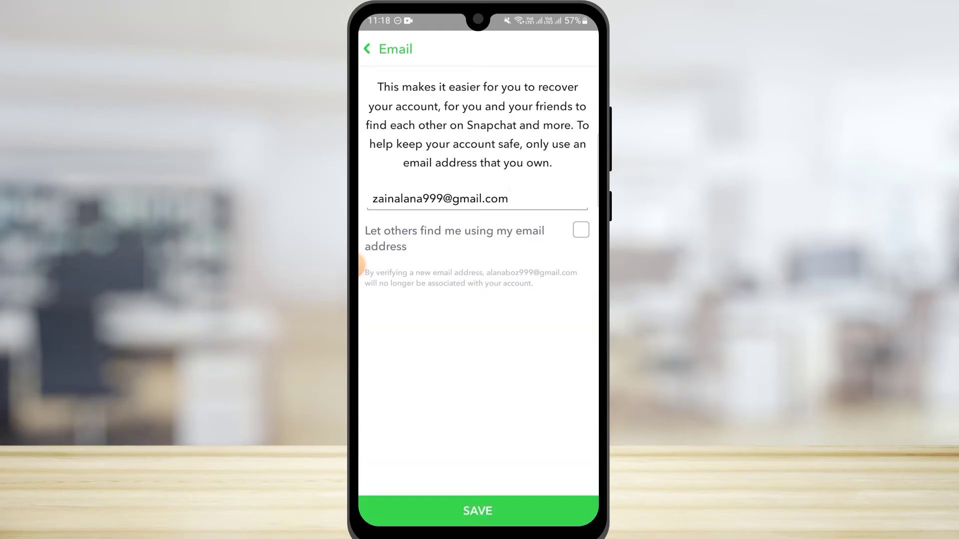
pyautogui.click(478, 511)
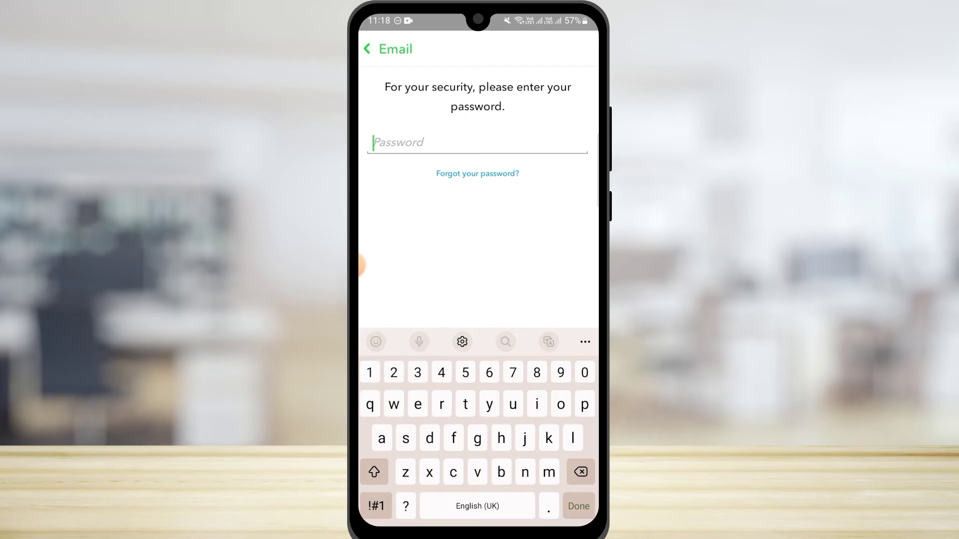
pyautogui.write('*********5')
# Submit the account password to approve the email change
pyautogui.press('Return')
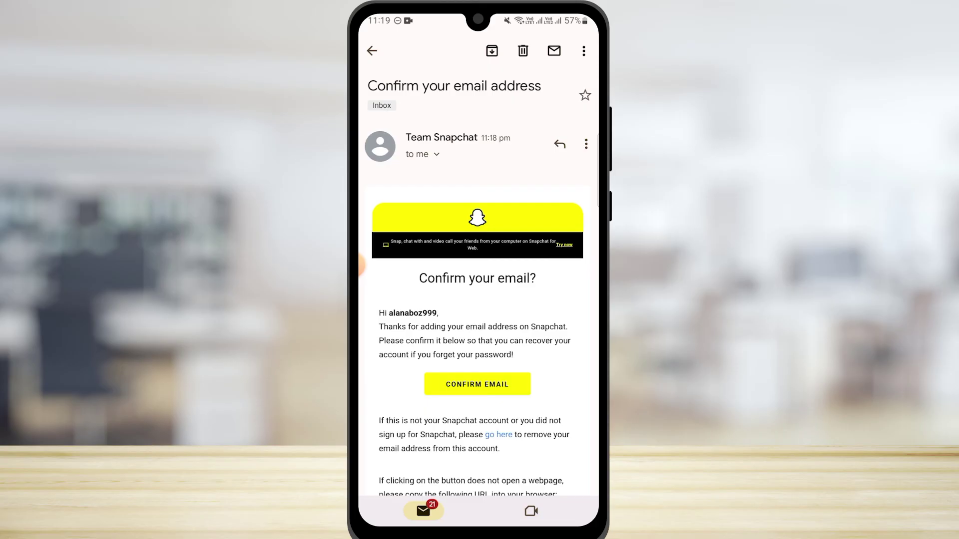
# Confirm the new address from Team Snapchat's 'Confirm your email address' message
pyautogui.click(477, 384)
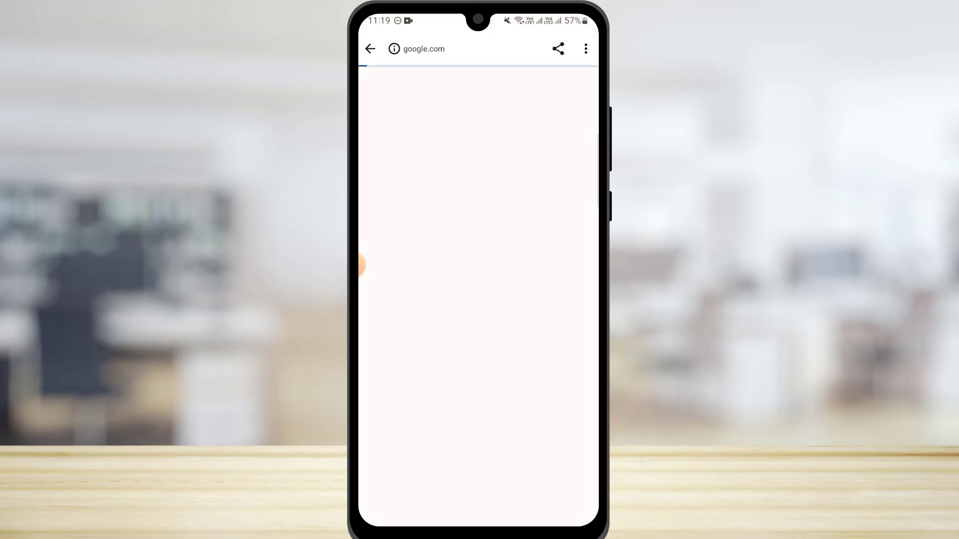